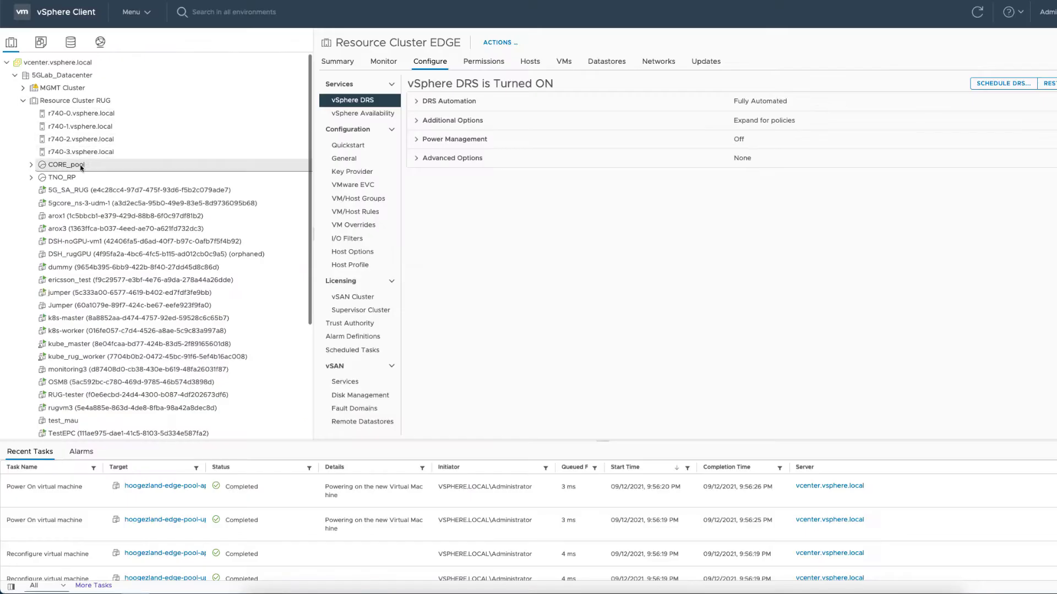
Step: Expand CORE_pool, Resource Cluster EDGE and EDGE_pool to list the hoogezland VMs
click(31, 165)
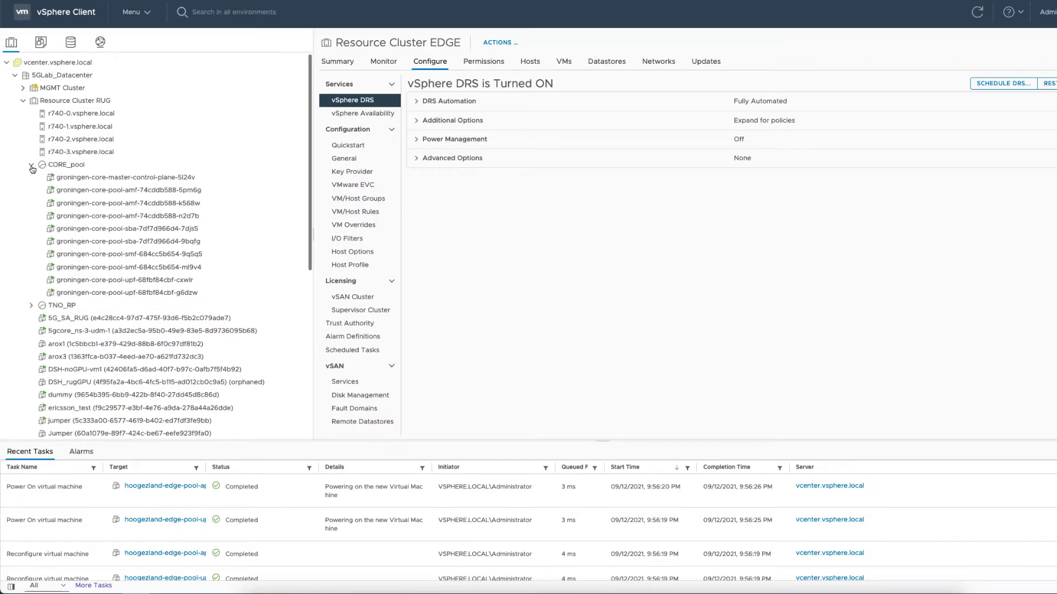
click(129, 254)
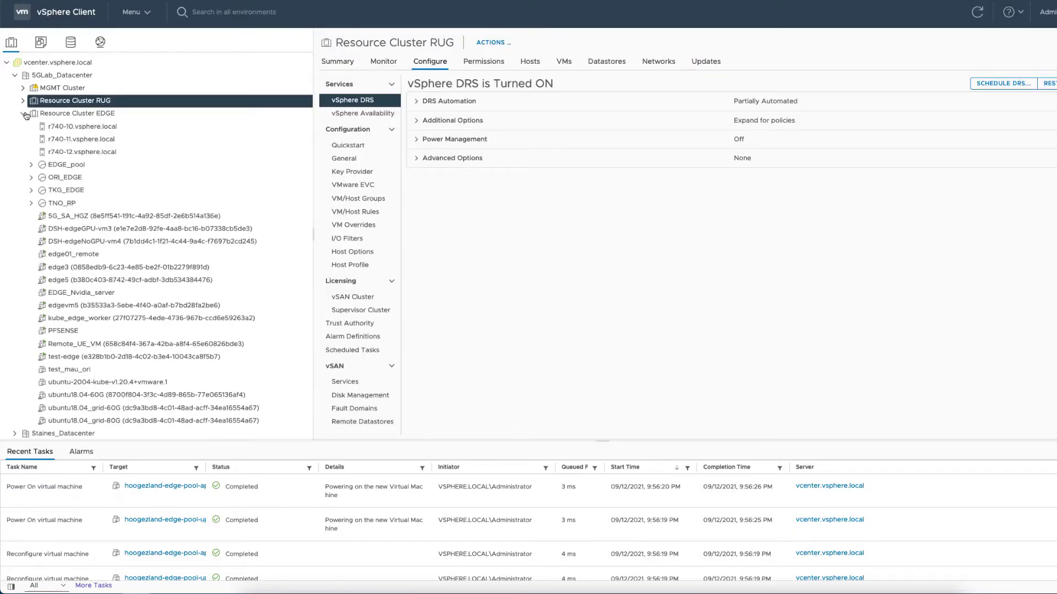
click(31, 165)
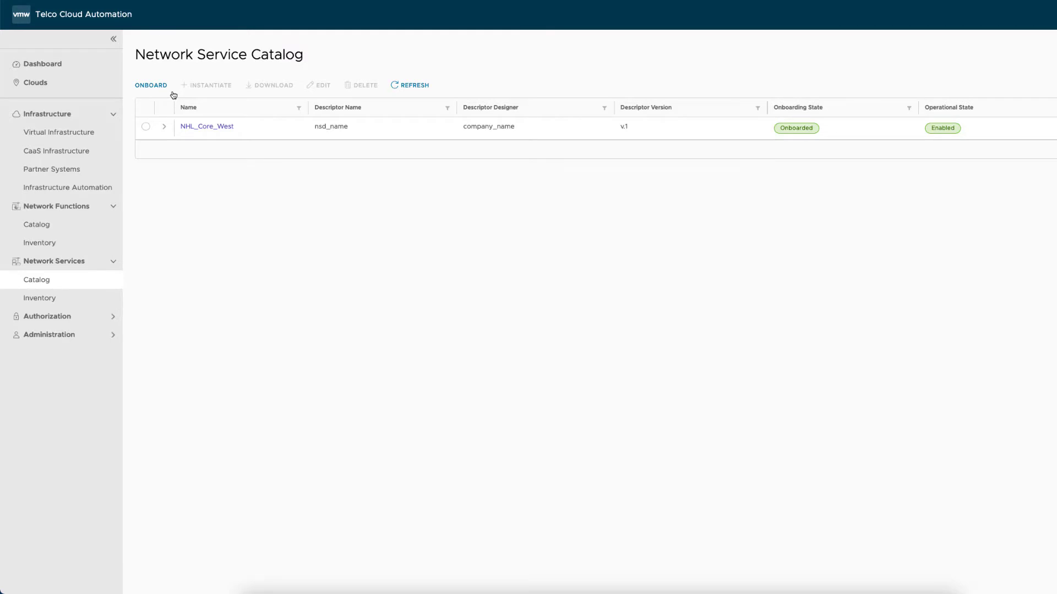
Step: Onboard a new package named hooz-edge-app via Design Network Service Descriptor
click(158, 87)
click(333, 161)
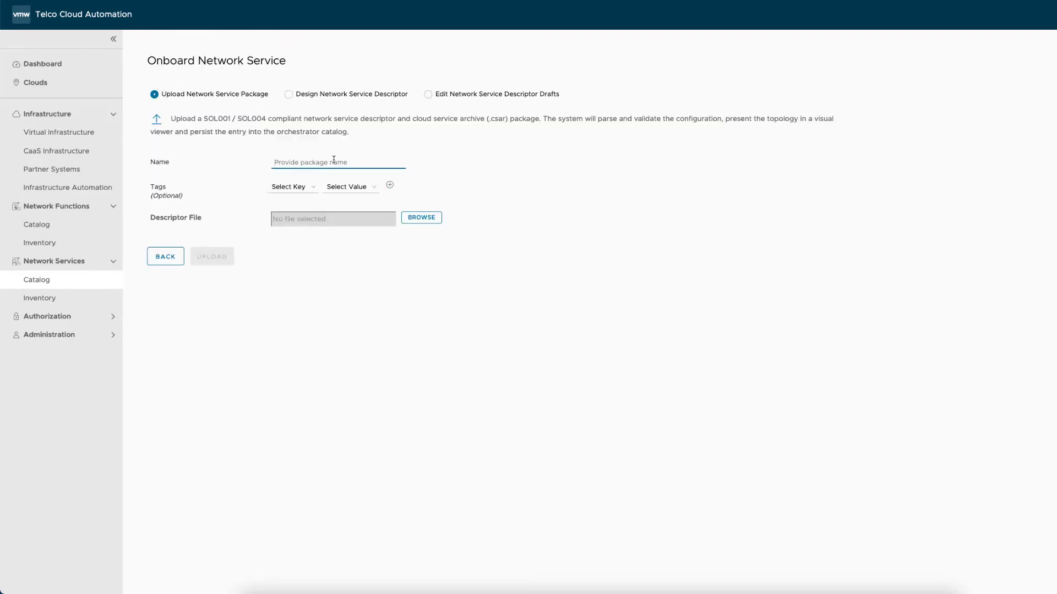
text(hooz-edge-app)
click(289, 97)
click(218, 232)
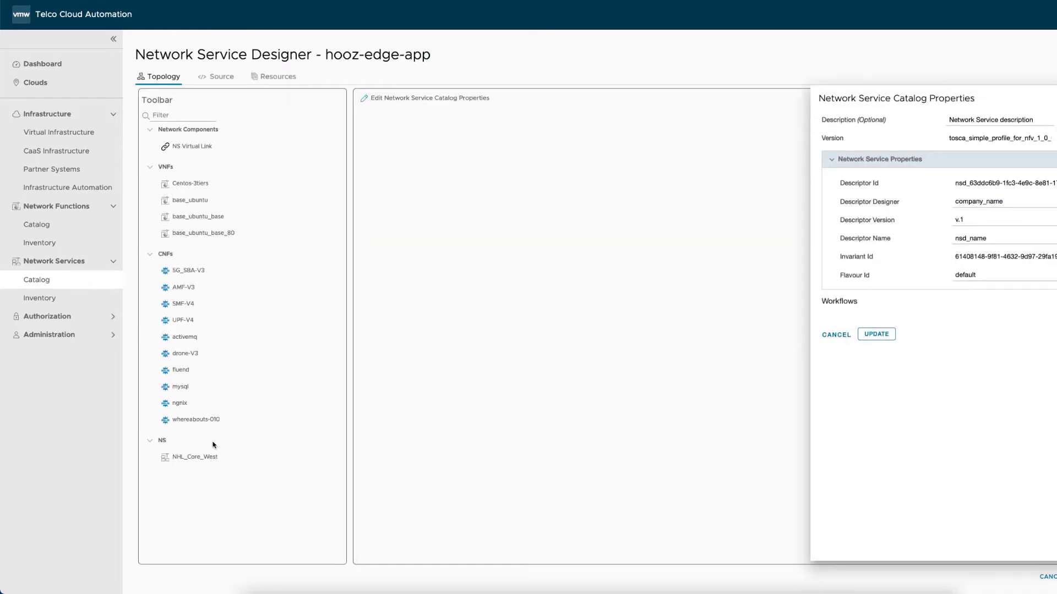
Step: Place NHL_Core_West, UPF-V4 and drone-V3 onto the hooz-edge-app topology canvas
click(571, 443)
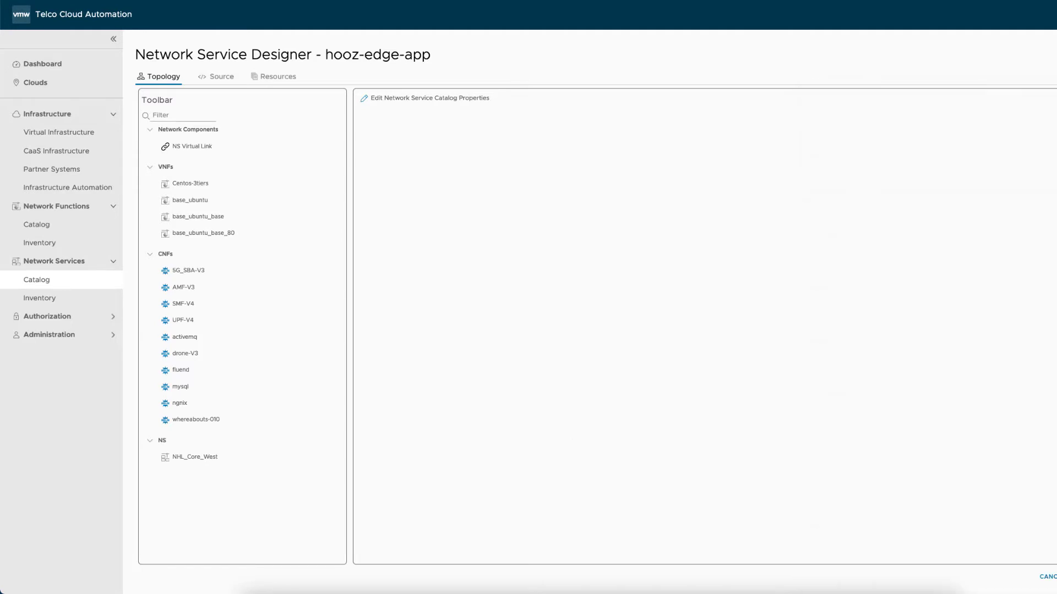
drag(163, 461, 672, 373)
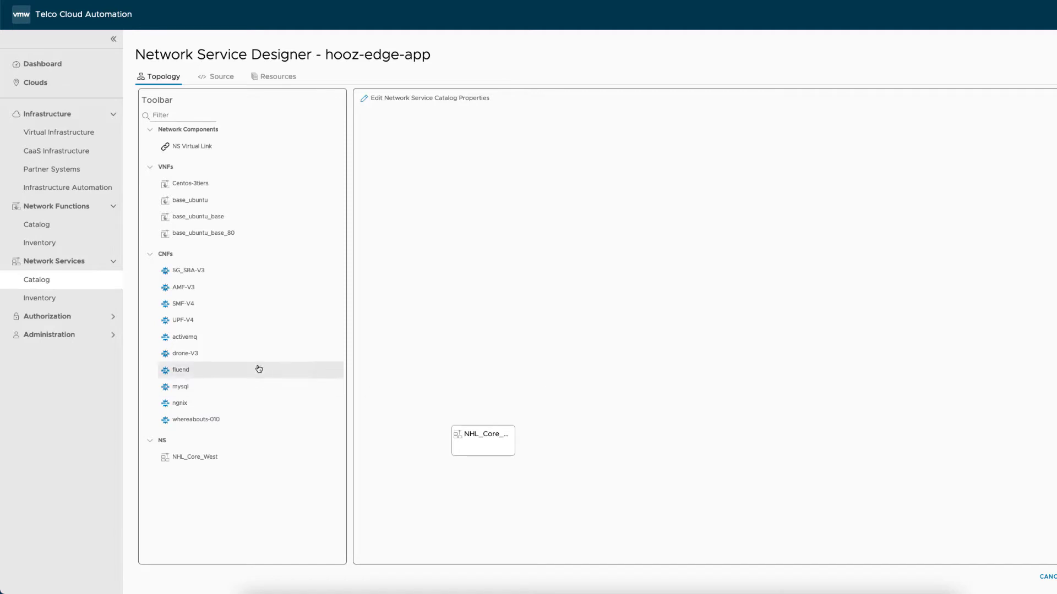
drag(186, 324, 576, 450)
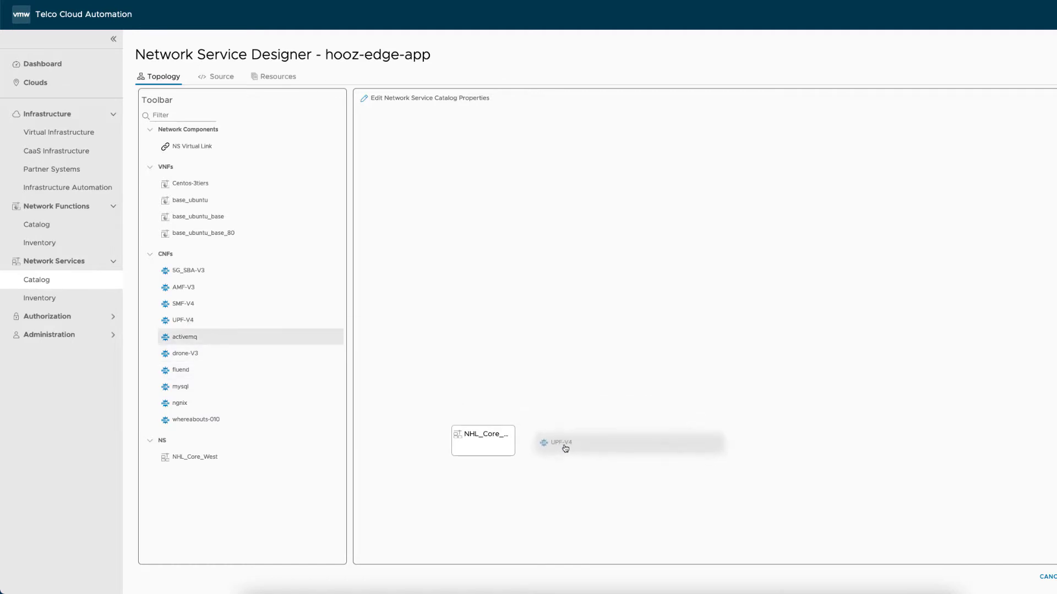
drag(565, 449, 562, 449)
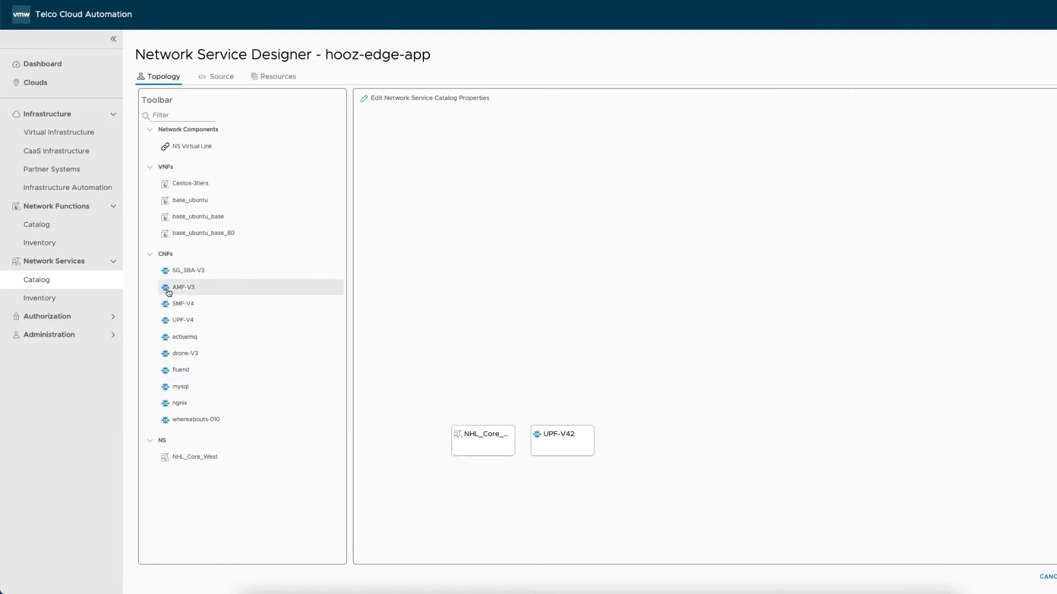
drag(176, 355, 405, 448)
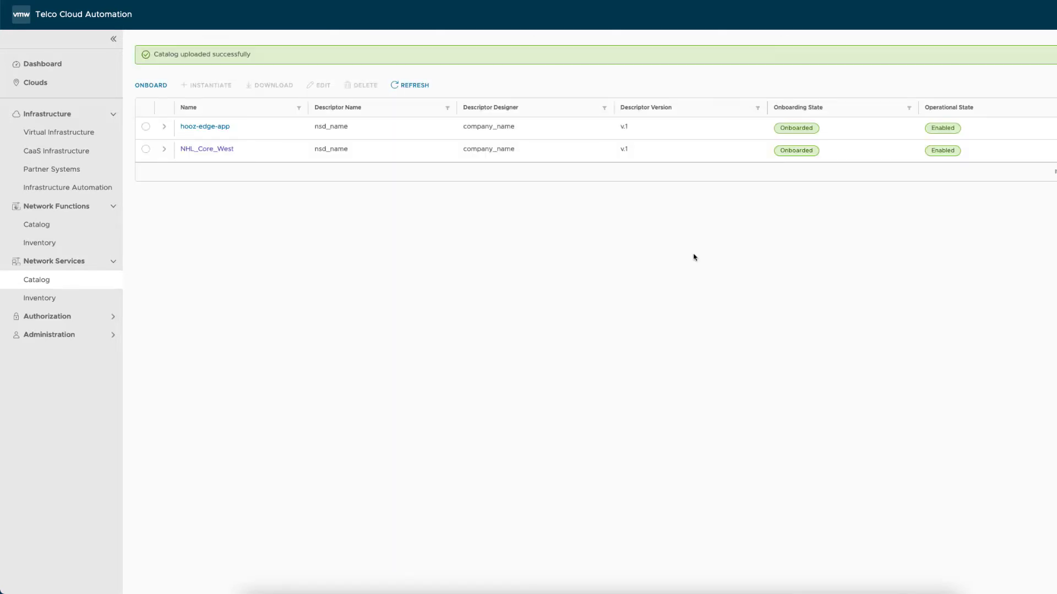
Step: Open the hooz-edge-app catalog entry and inspect its NSD.yaml source
click(194, 128)
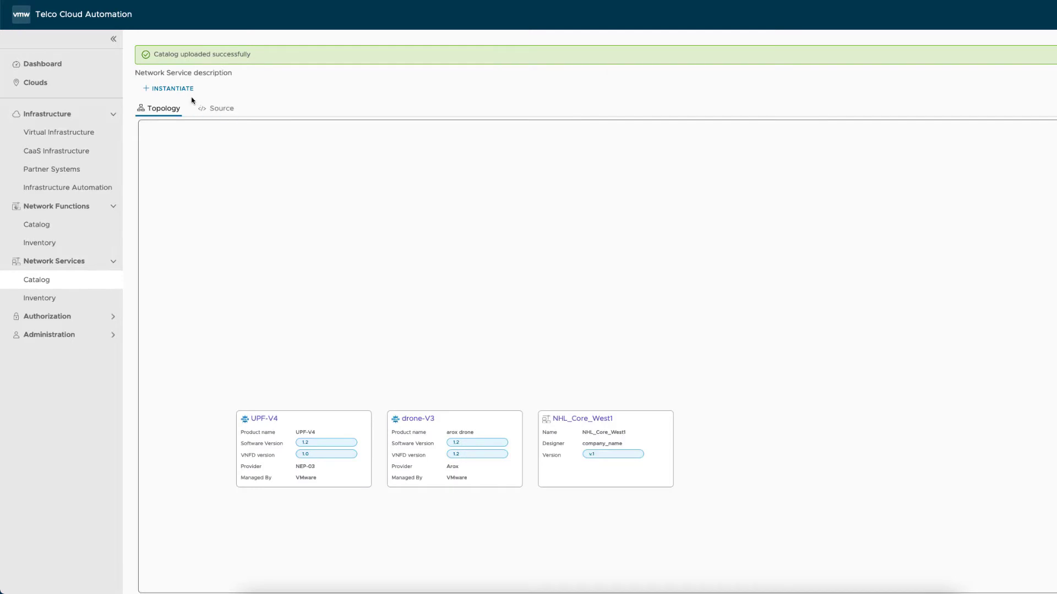
click(216, 112)
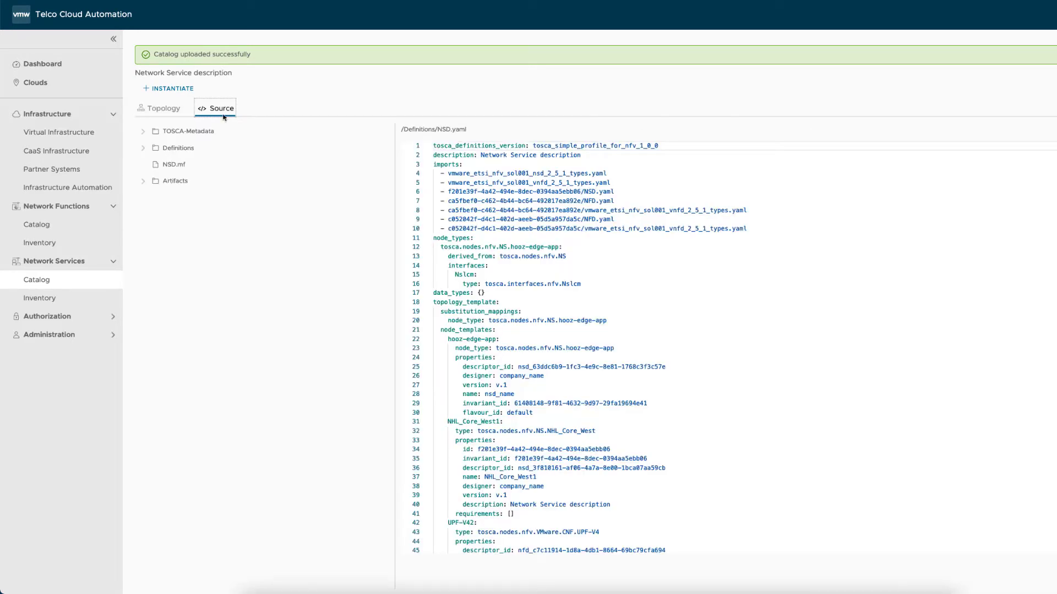
scroll(636, 332, down, 3)
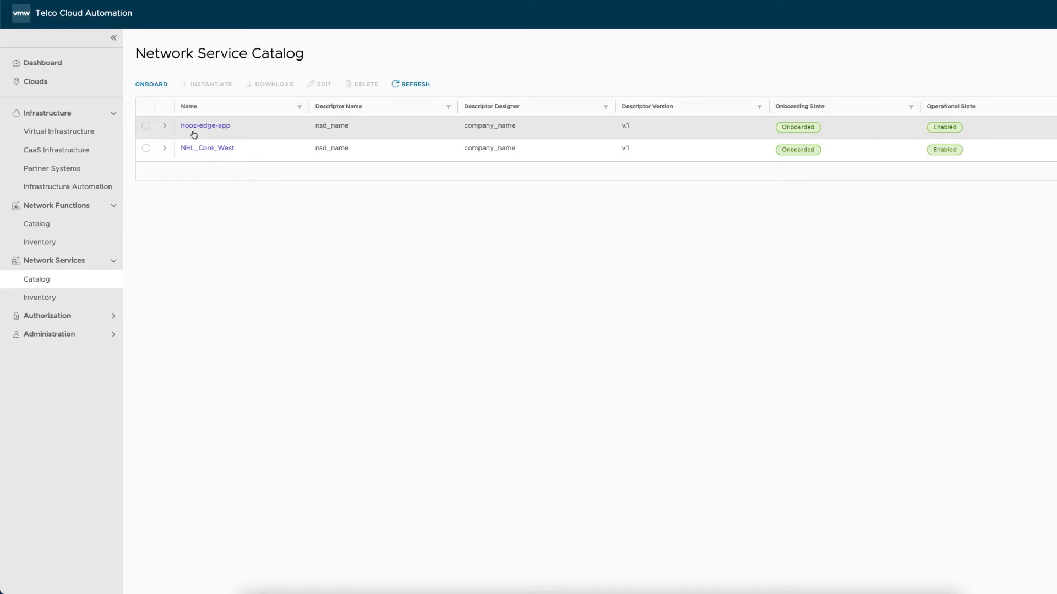
Step: Instantiate hooz-edge-app with the instance name hooz-edge-drone and continue past the preview
click(207, 126)
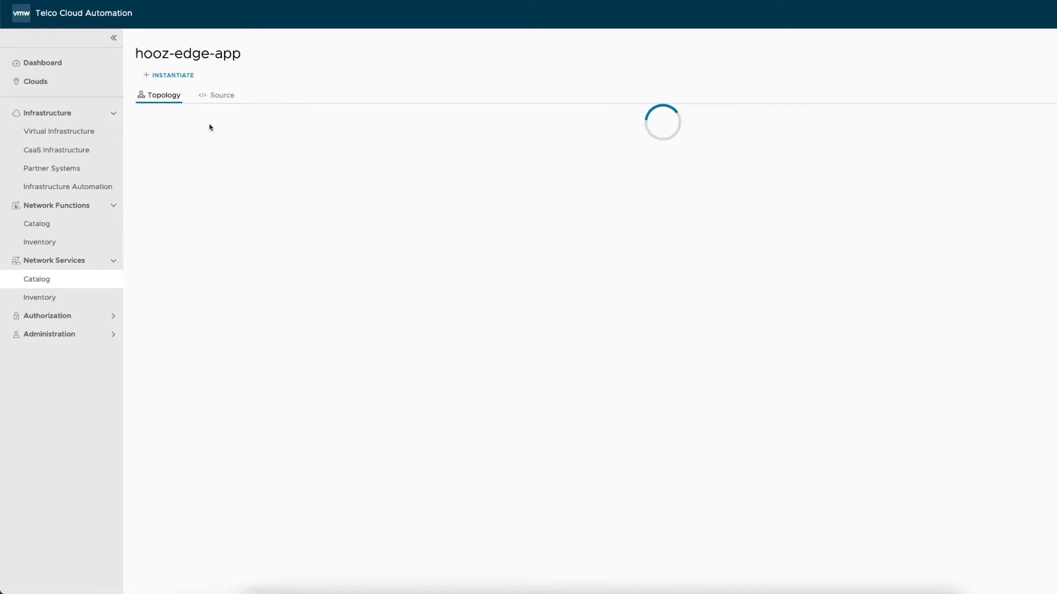
click(180, 88)
click(341, 110)
text(hooz-edge-drone)
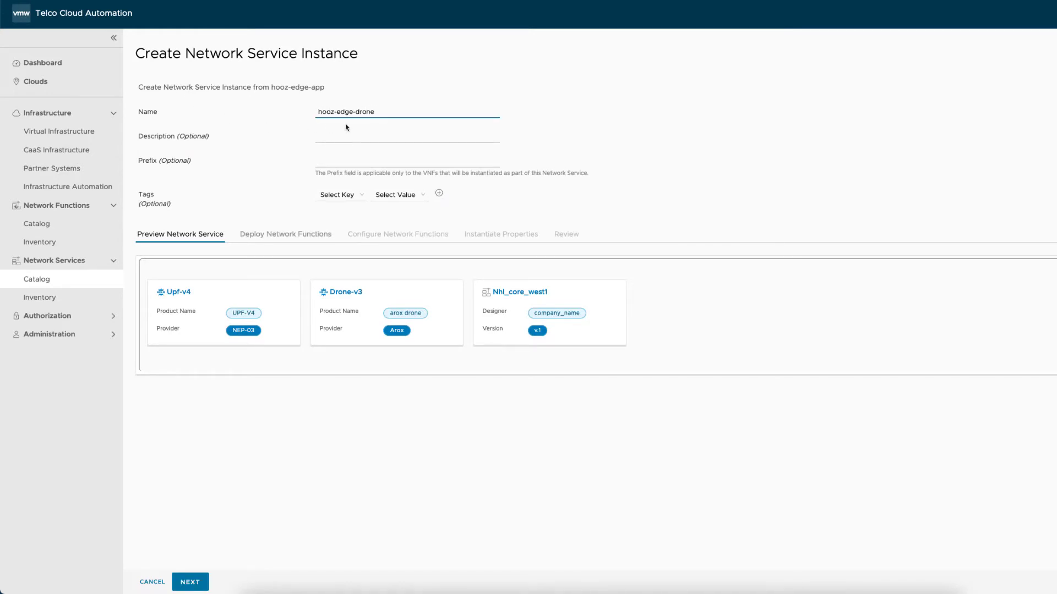
click(192, 584)
Step: Deploy UPF-V4 to the hoogezland-edge cloud on pool-upf
click(193, 584)
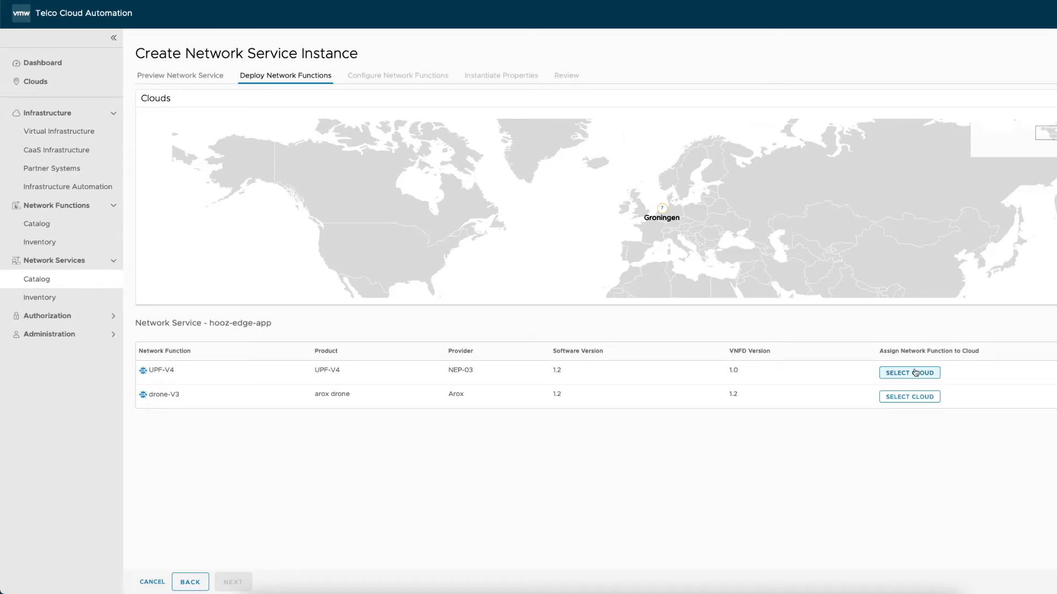
click(914, 373)
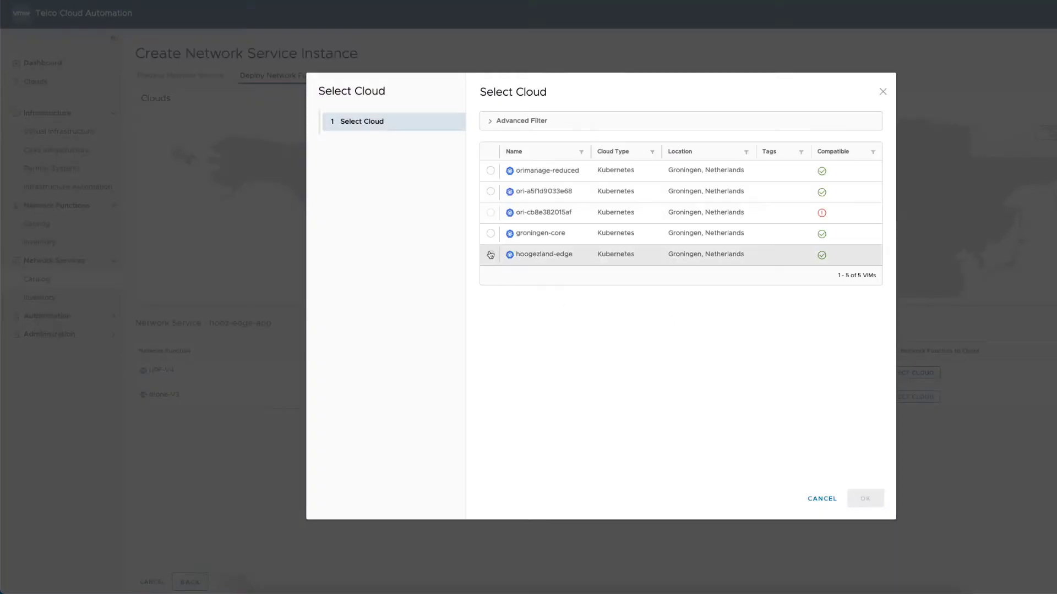
click(491, 255)
click(864, 498)
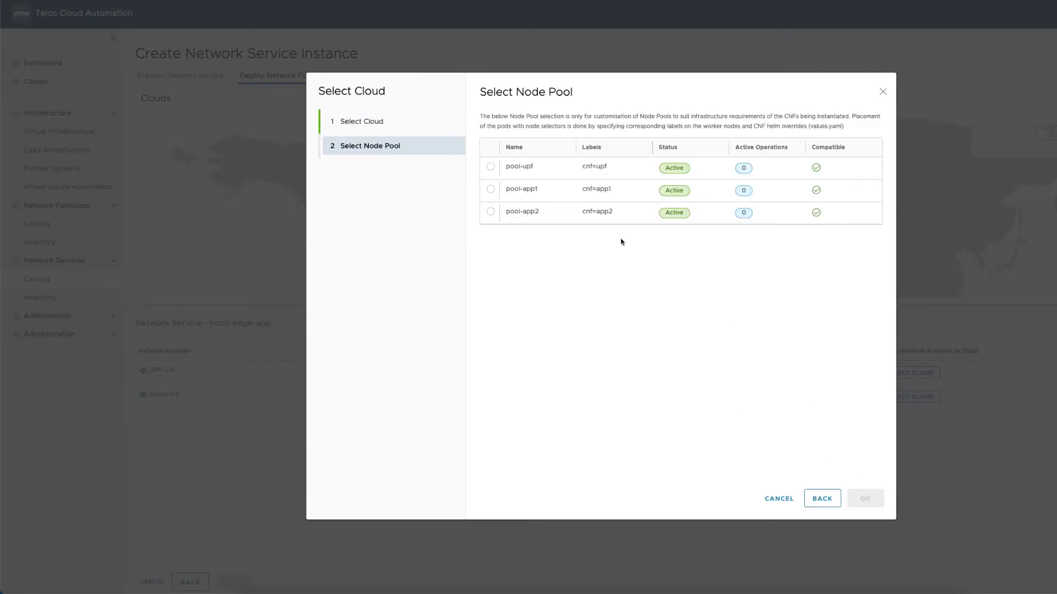
click(490, 166)
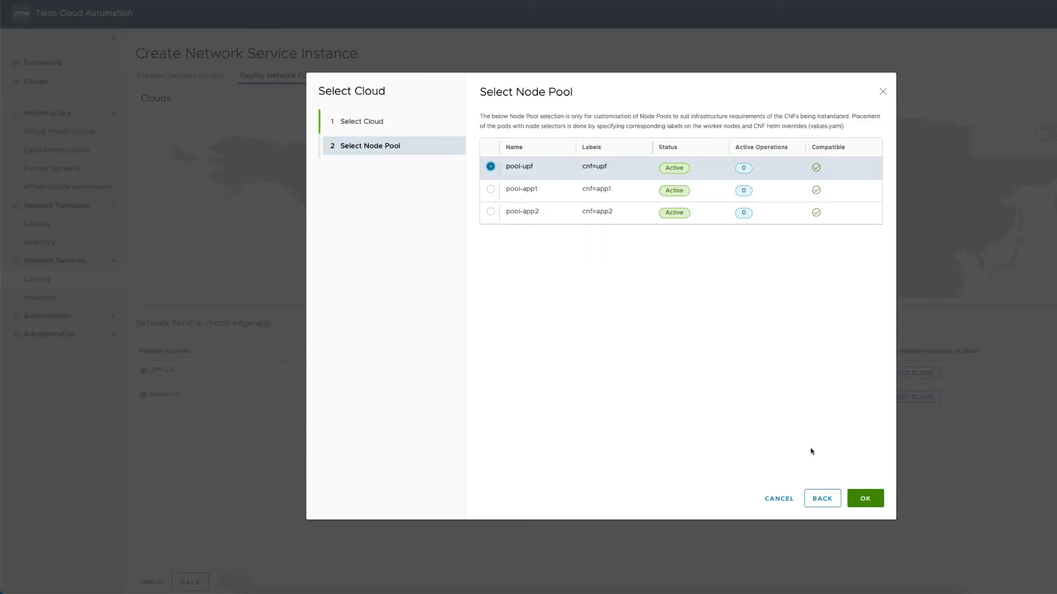
click(867, 502)
Step: Deploy drone-V3 to the hoogezland-edge cloud on pool-app1 and continue
click(906, 400)
click(490, 255)
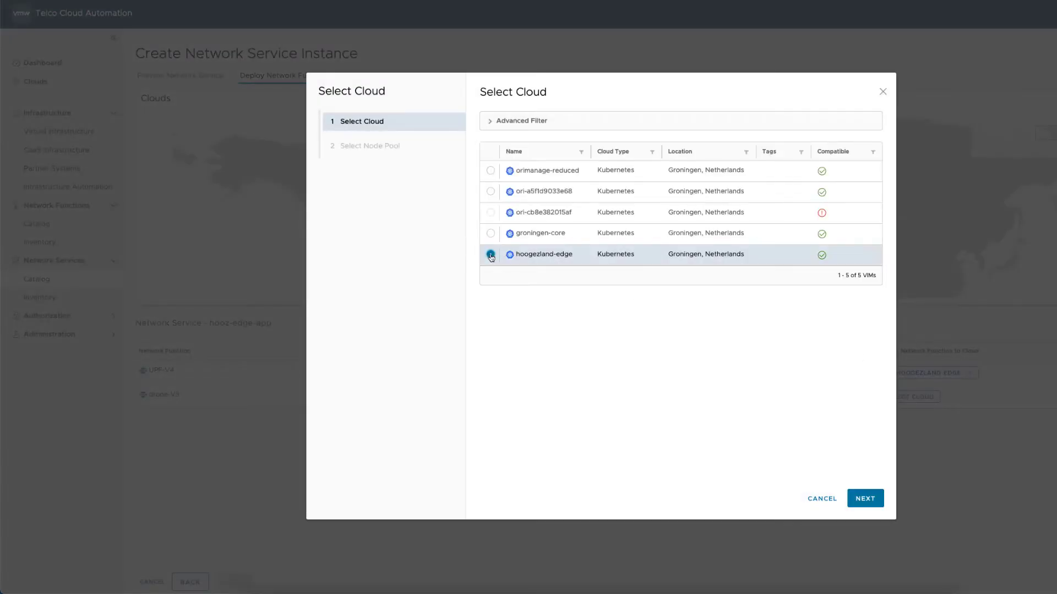
click(865, 499)
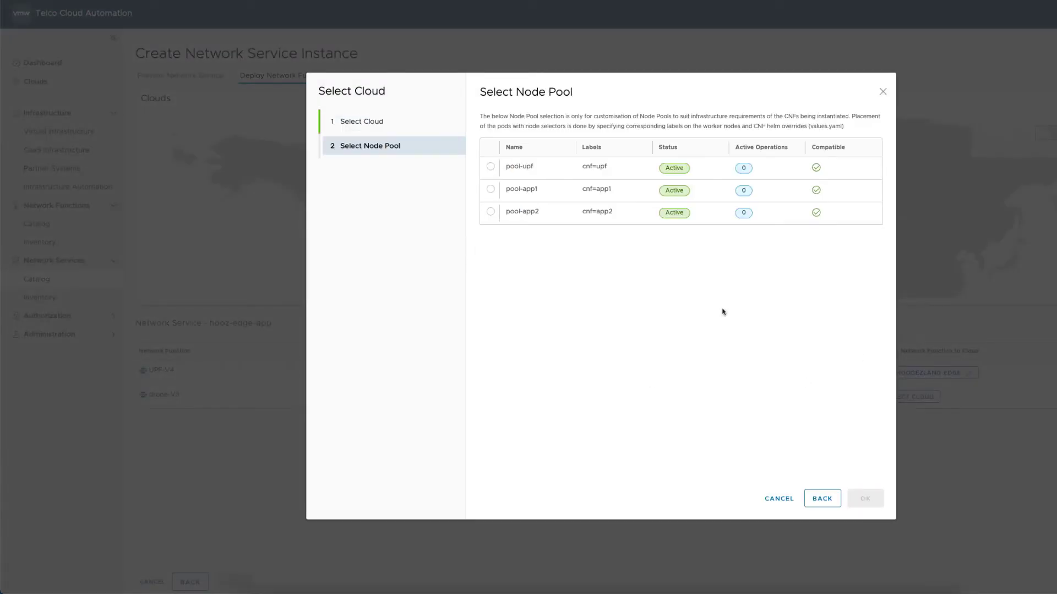
click(489, 189)
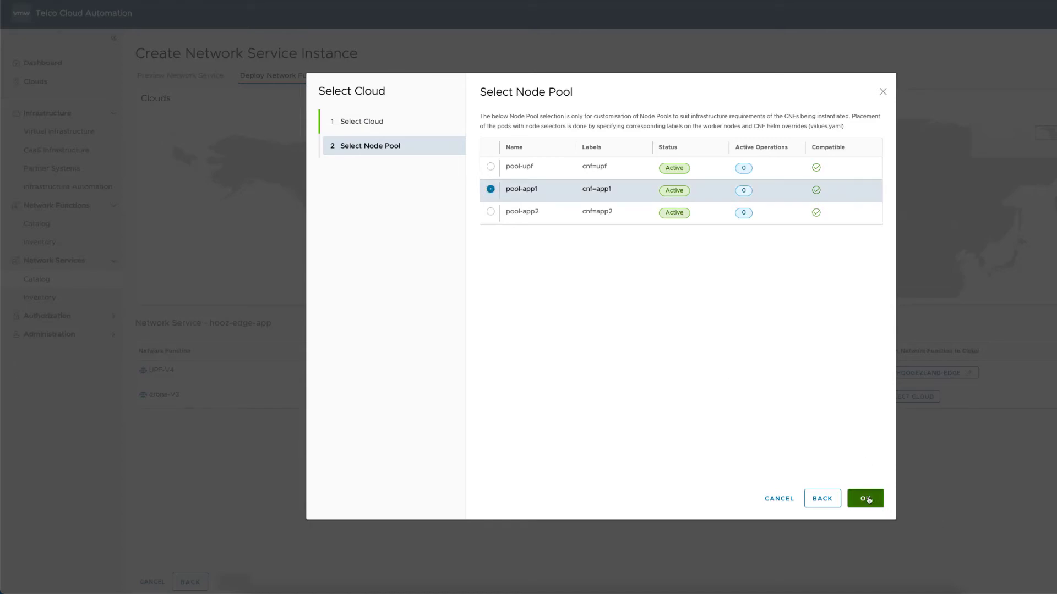
click(865, 499)
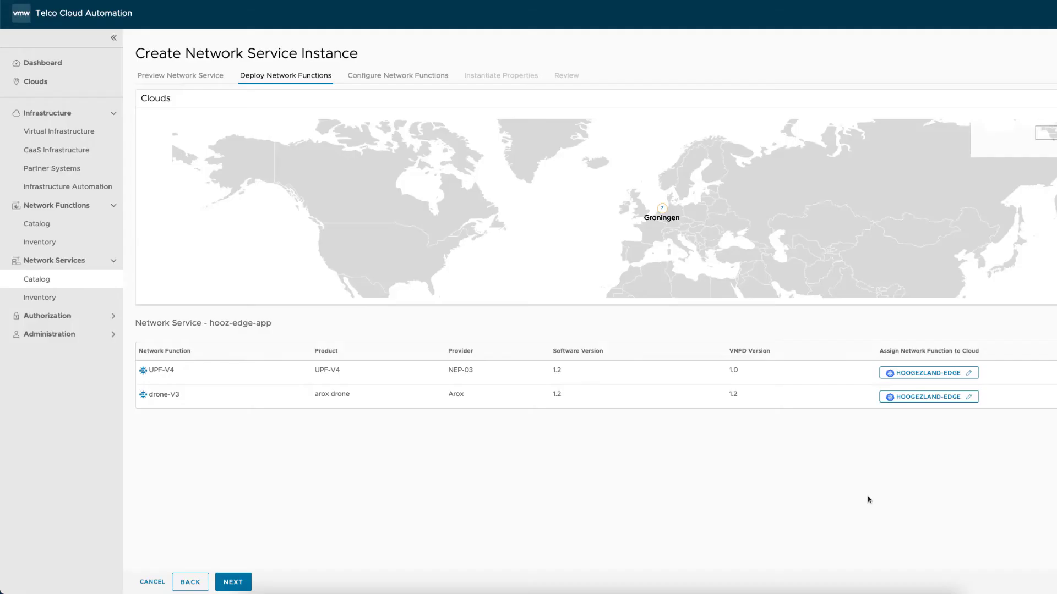
click(237, 583)
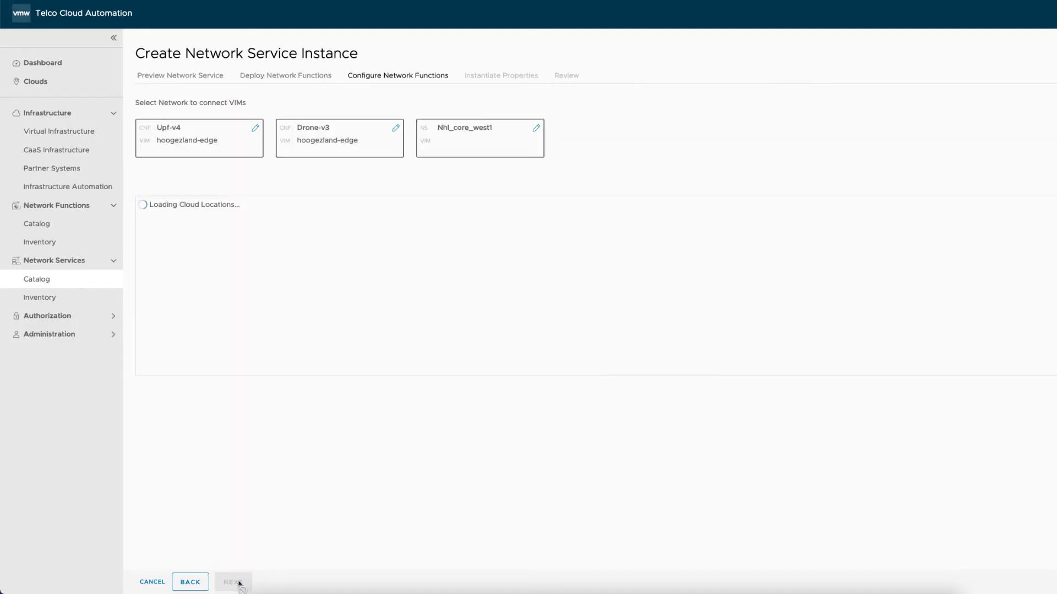
Step: Give UPF-V42's helm chart namespace upde and the 5gcore chart repository
click(255, 127)
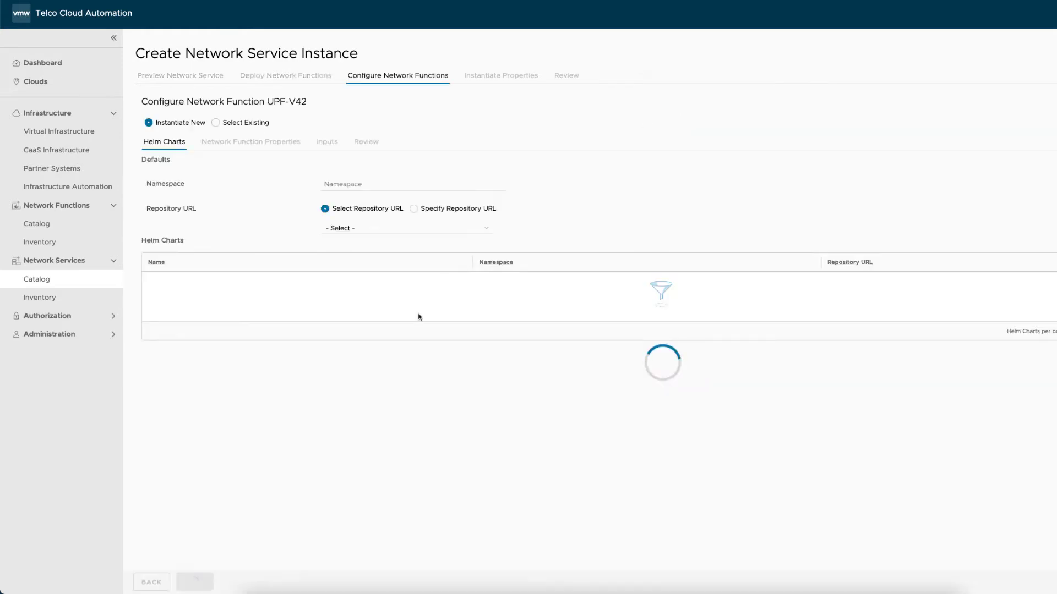
click(241, 146)
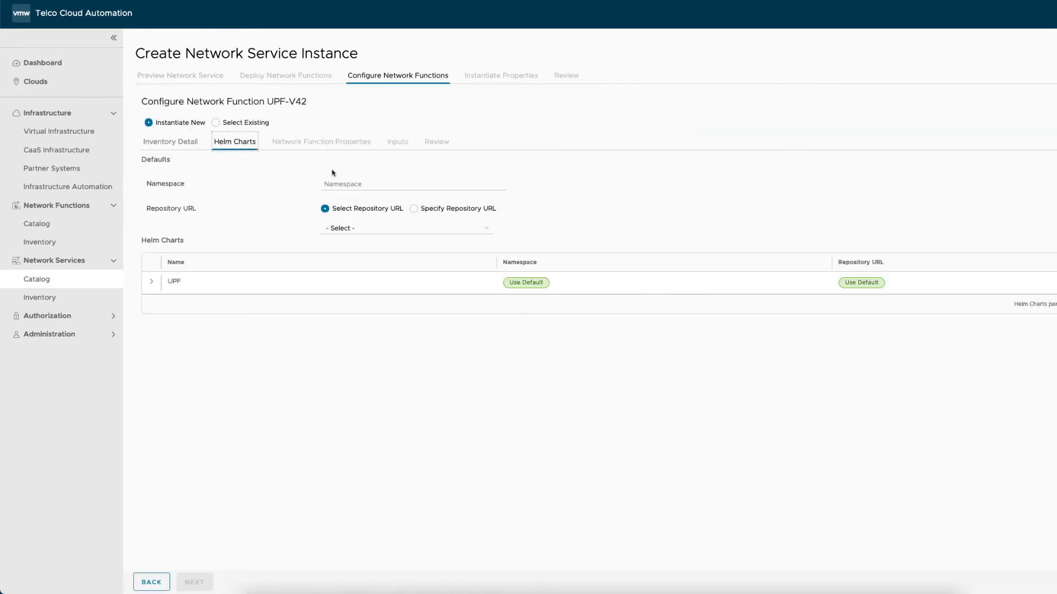
click(337, 184)
text(upd)
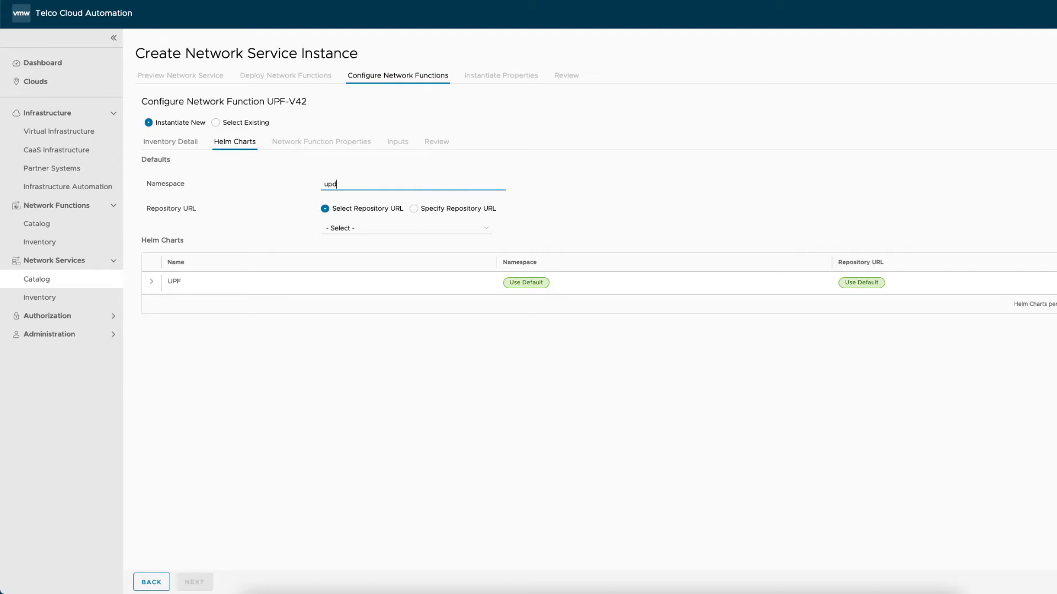
text(e)
click(365, 228)
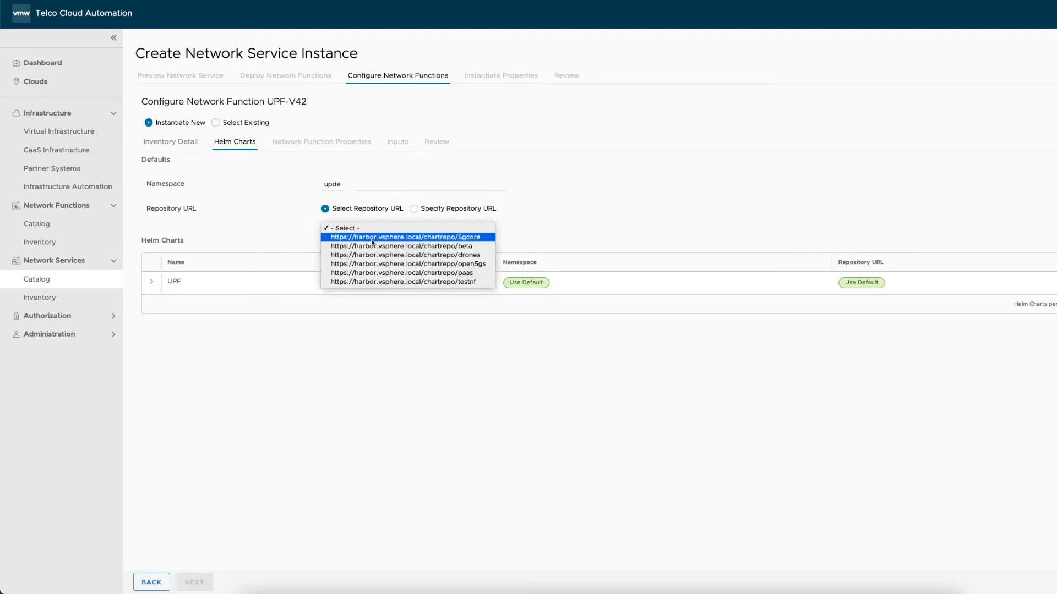
click(406, 237)
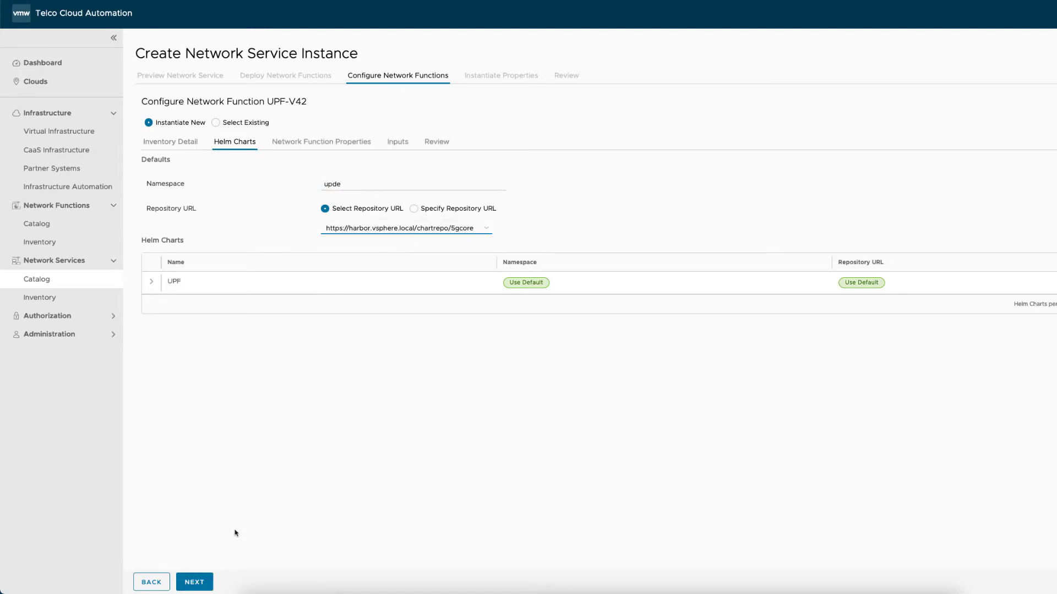
click(199, 581)
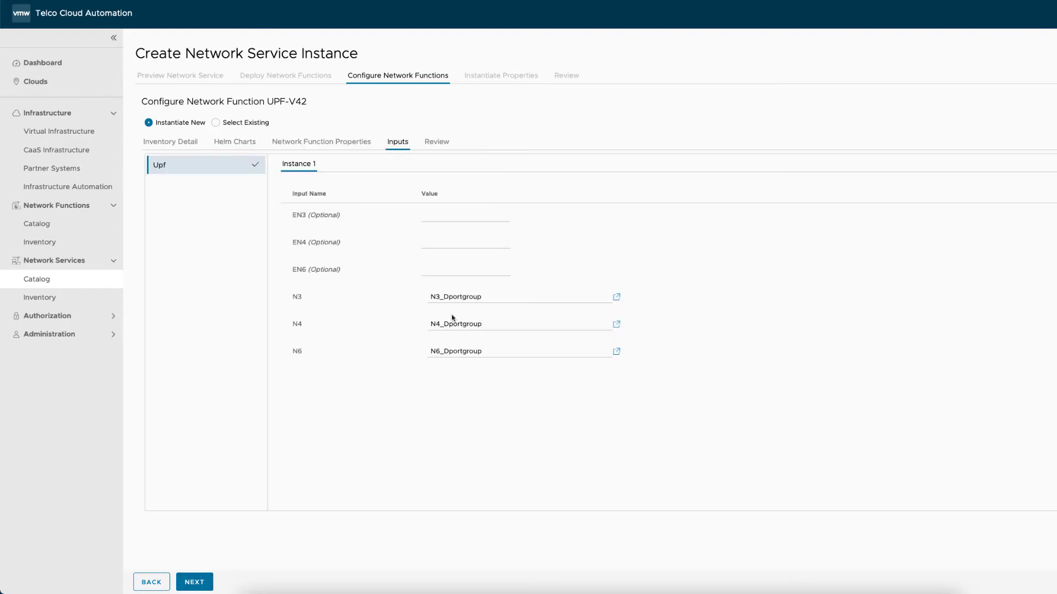
Step: Set UPF-V42's N3, N4 and N6 inputs to N3_edge, N4_edge and N6_edge, then finish
click(616, 297)
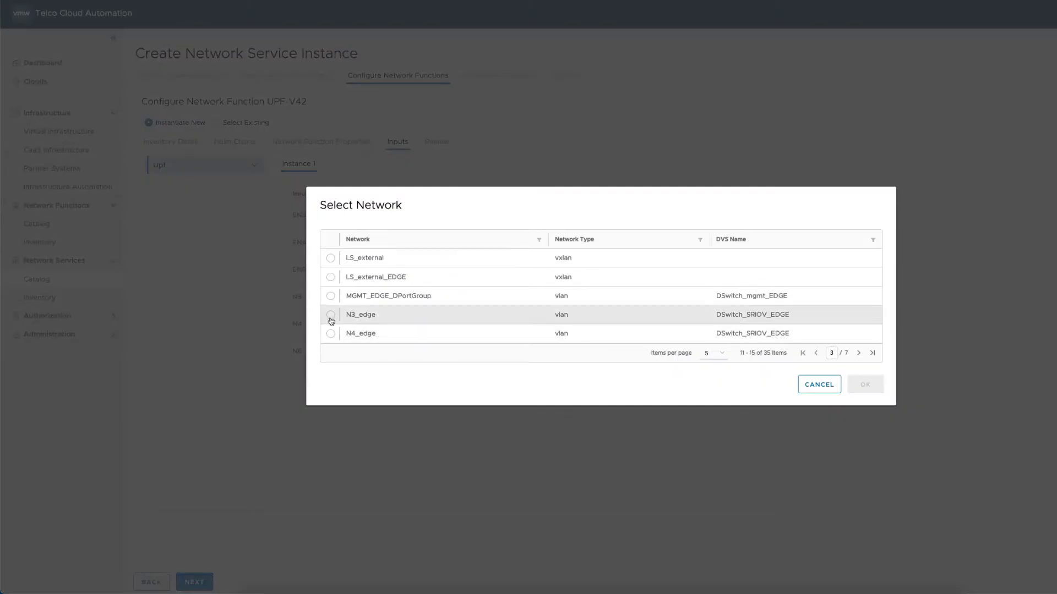
click(331, 314)
click(865, 384)
click(616, 325)
click(858, 352)
click(858, 353)
click(330, 333)
click(865, 384)
click(617, 352)
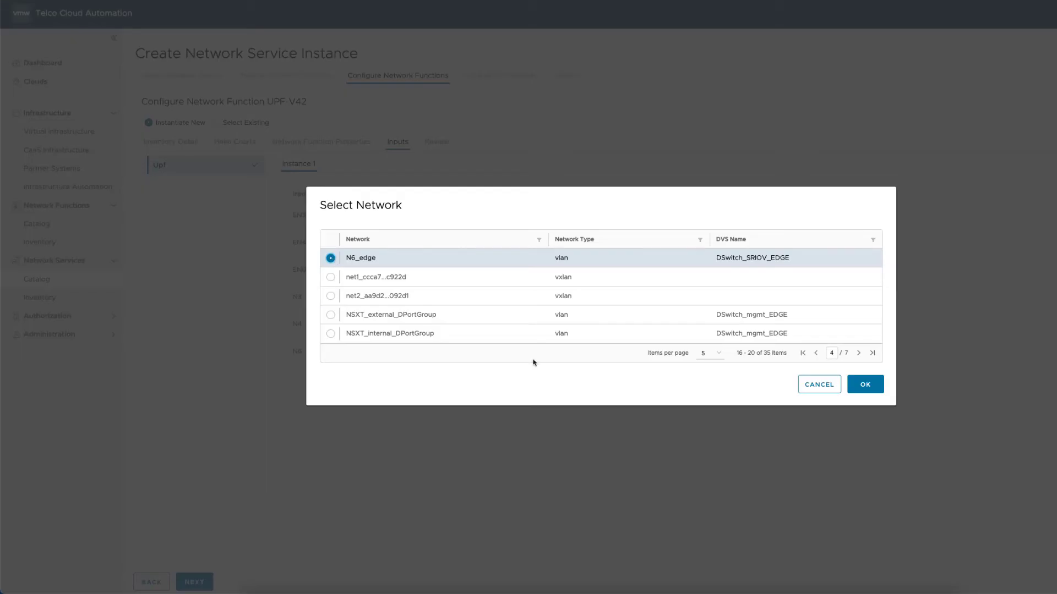
click(865, 384)
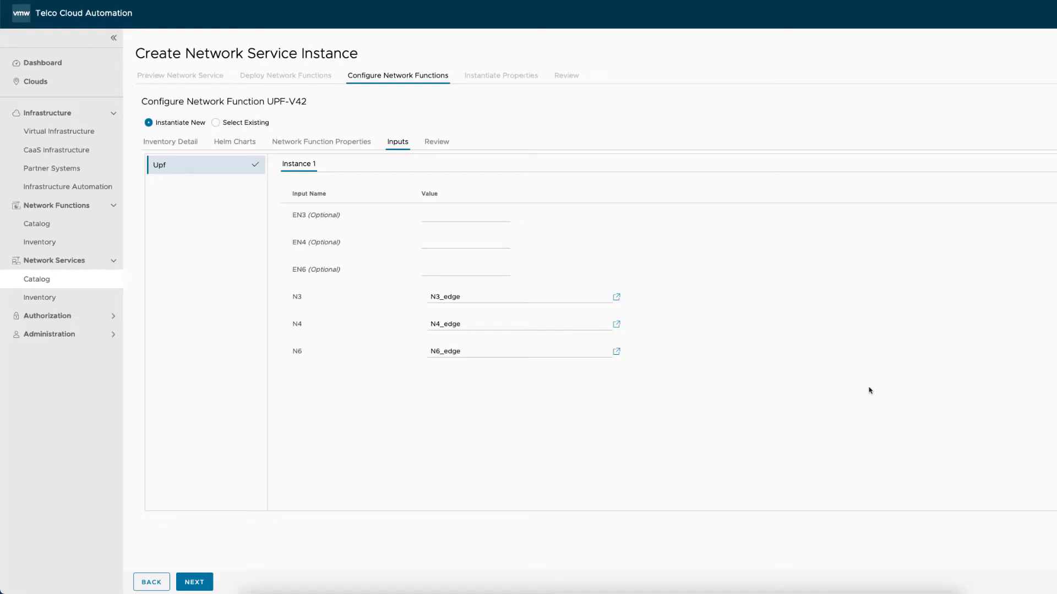
click(200, 583)
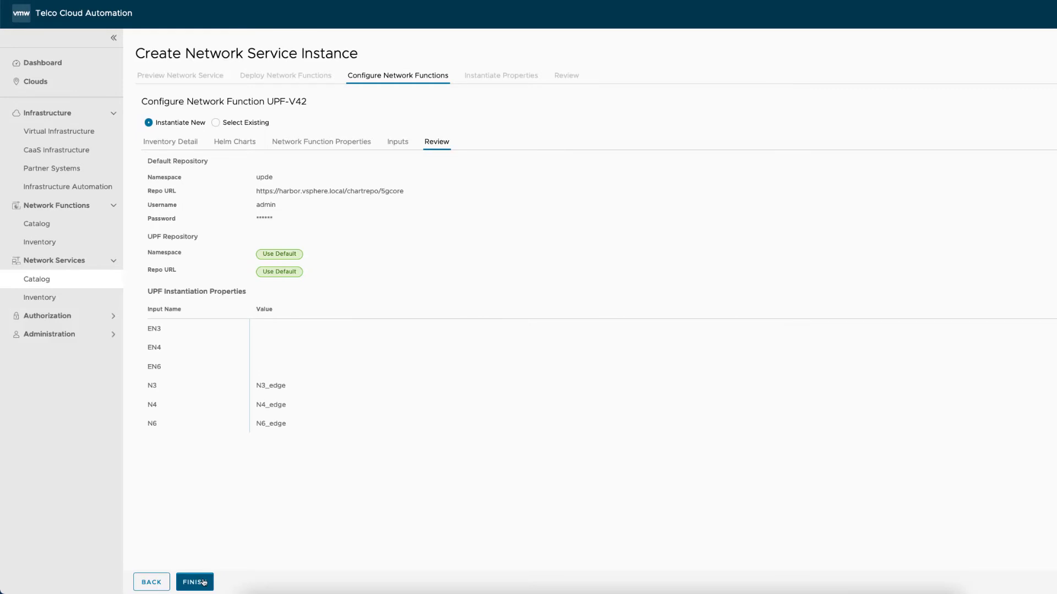
click(202, 582)
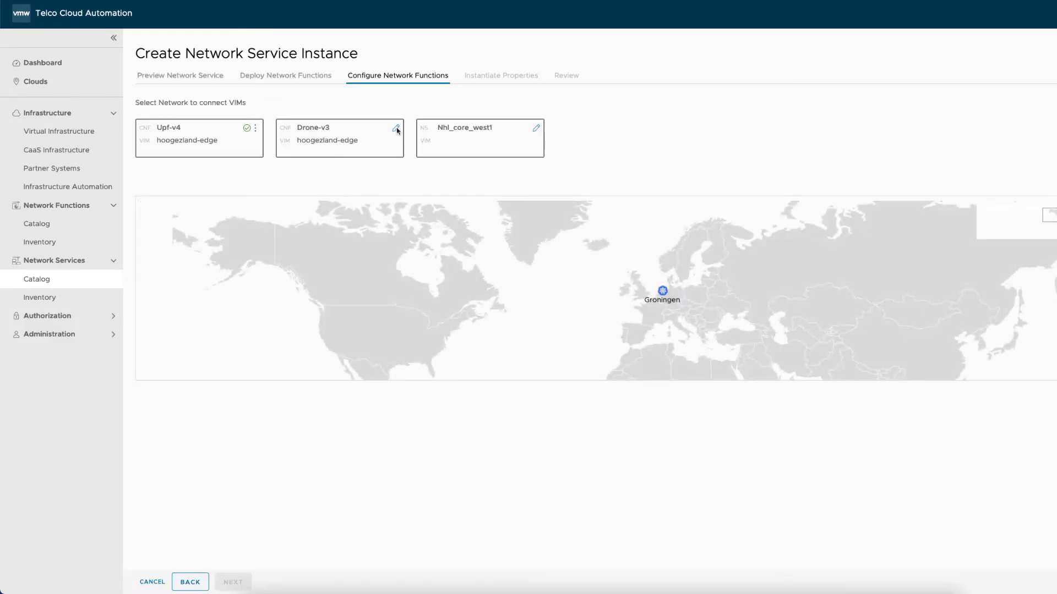
Step: Configure drone-V33 with the drones chart repository and N6_edge for its N6 input
click(396, 129)
click(400, 224)
click(469, 257)
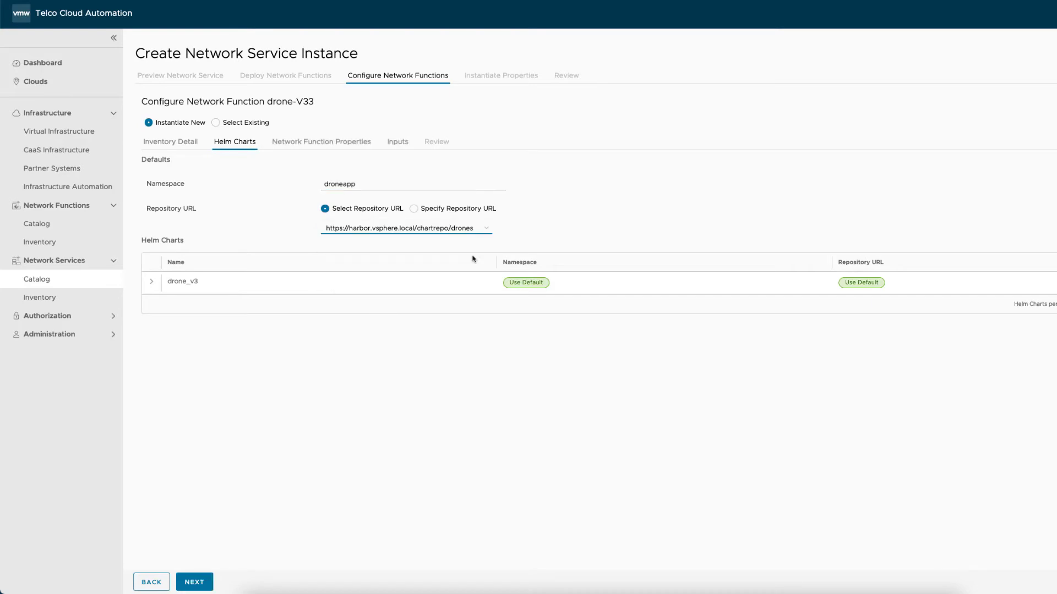
click(195, 578)
click(617, 217)
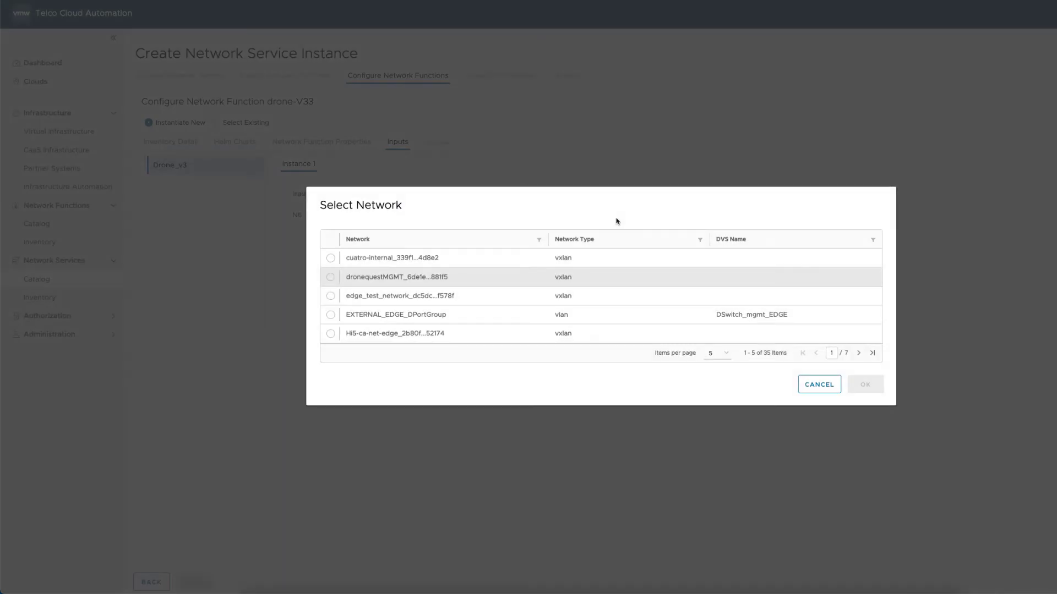
click(859, 353)
click(330, 258)
click(864, 389)
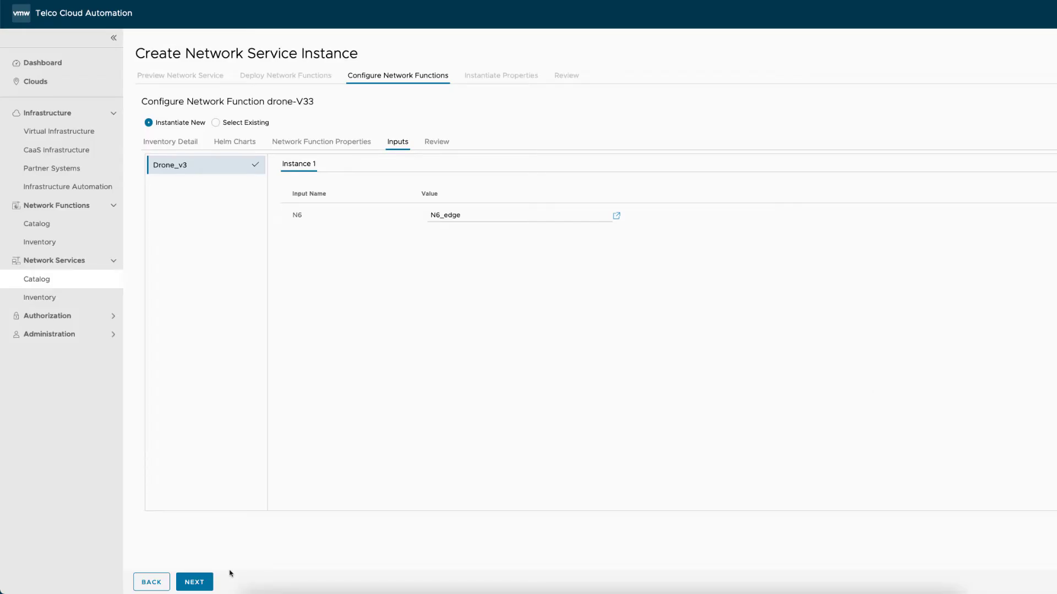
click(207, 583)
click(207, 583)
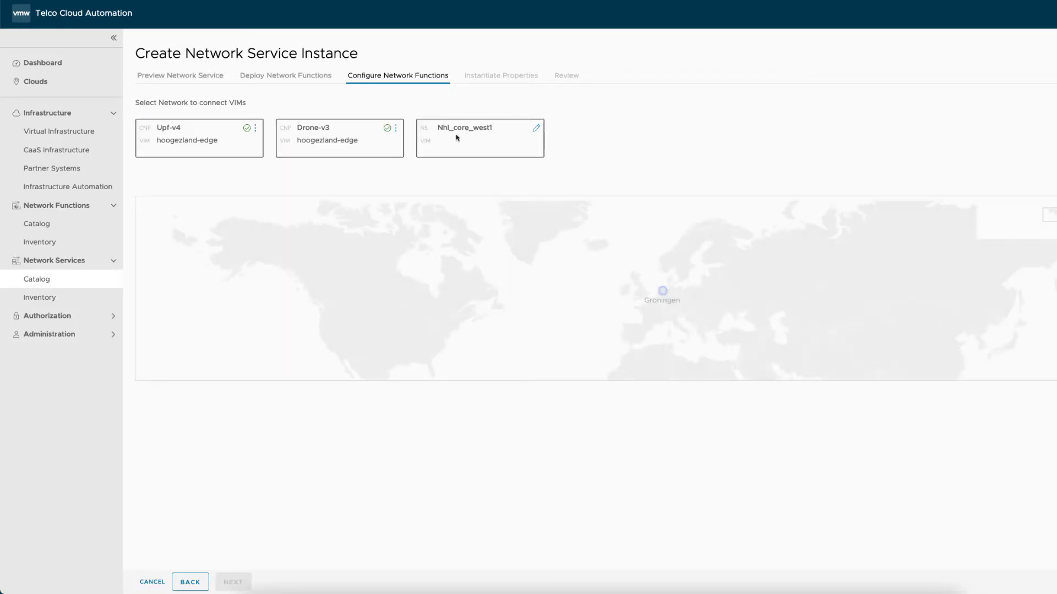
Step: Link NHL_Core_West1 to the existing groningen_5g network service instance
click(536, 130)
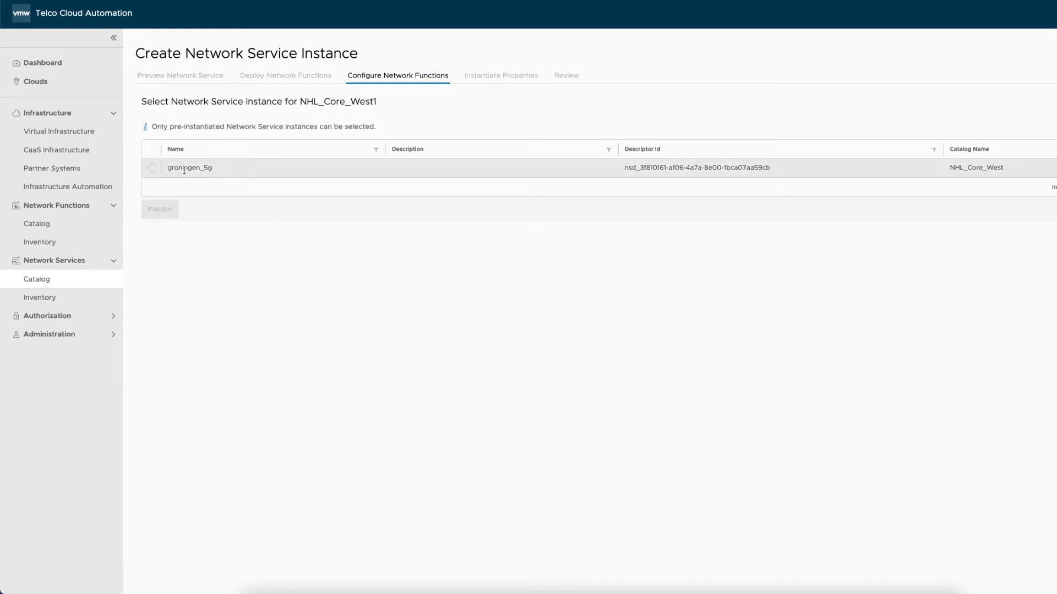
click(152, 168)
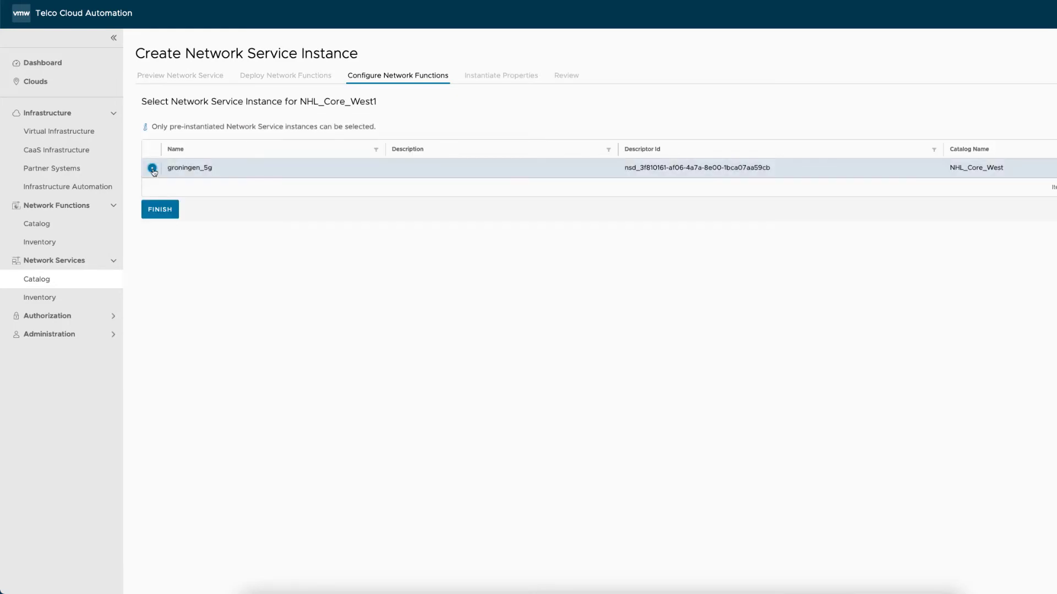
click(157, 212)
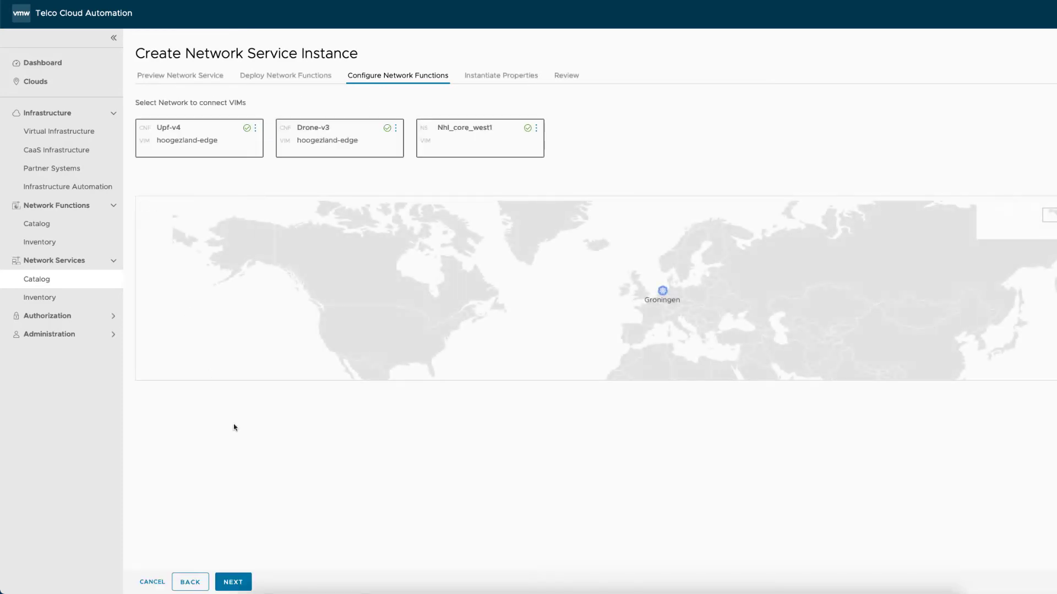
Step: Proceed through properties and review, then instantiate the hooz-edge-drone network service
click(234, 582)
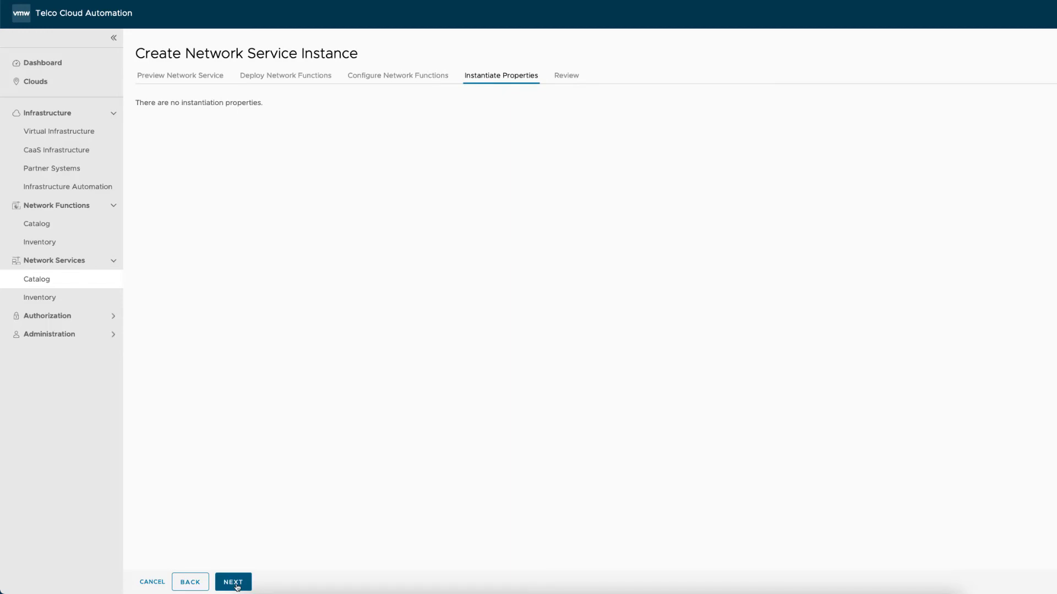
click(234, 582)
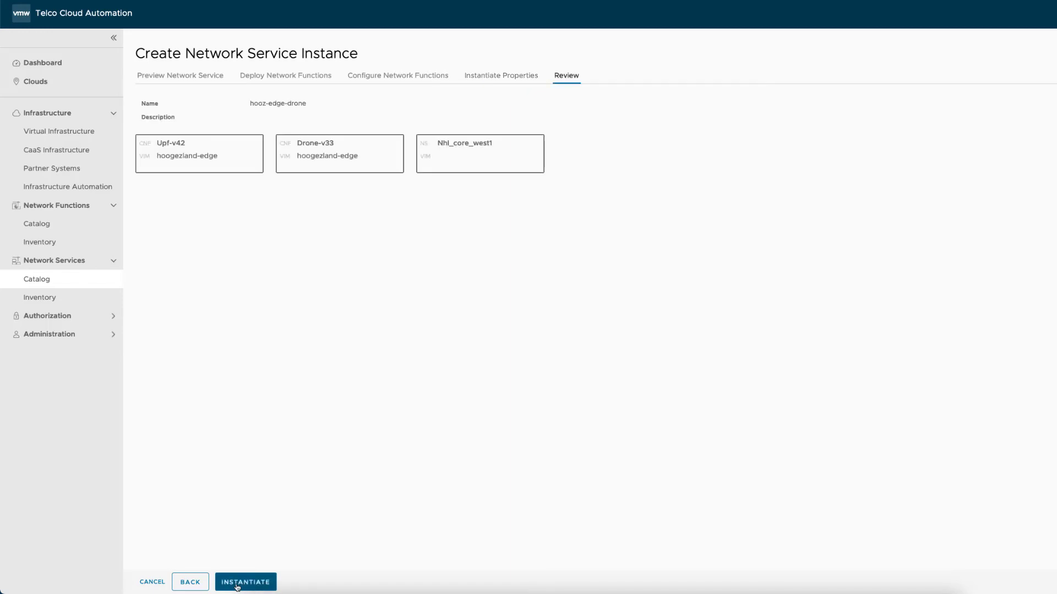
click(237, 587)
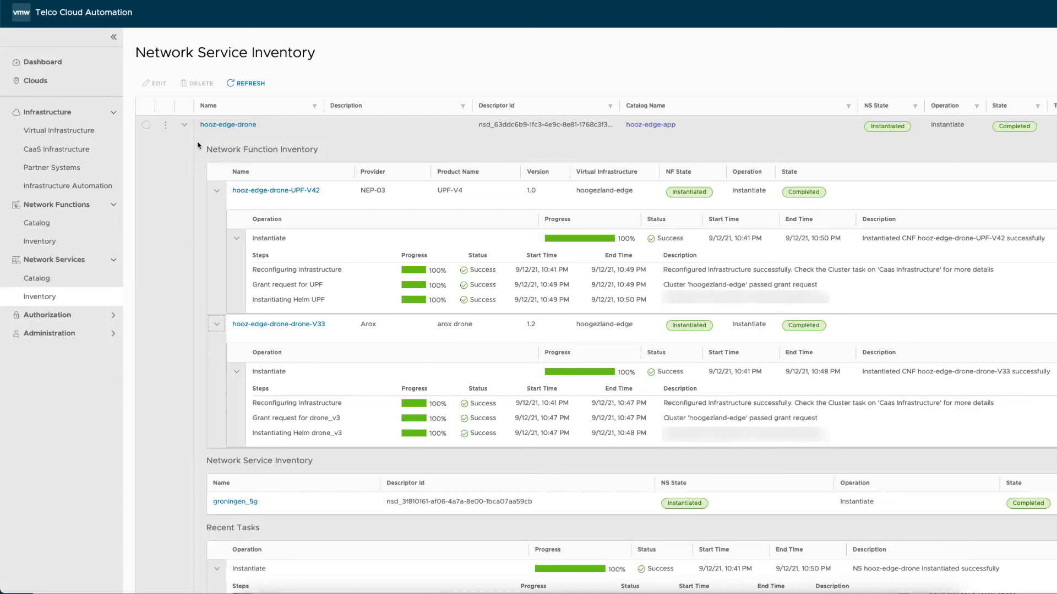
Step: In Hosts and Clusters, step through the hoogezland-edge VMs to the pool-upf VM summary
click(184, 125)
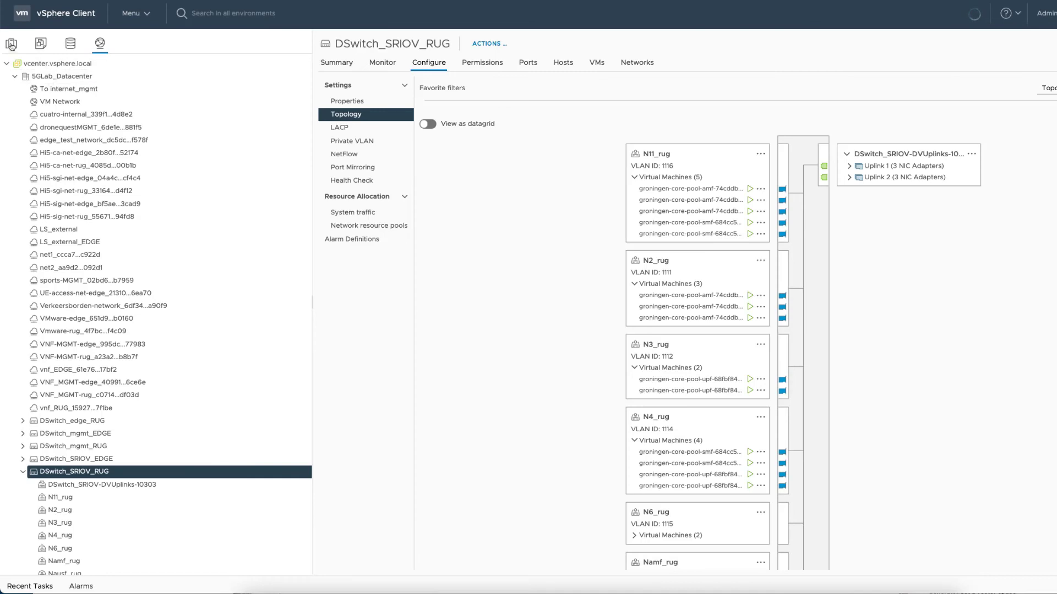
click(11, 43)
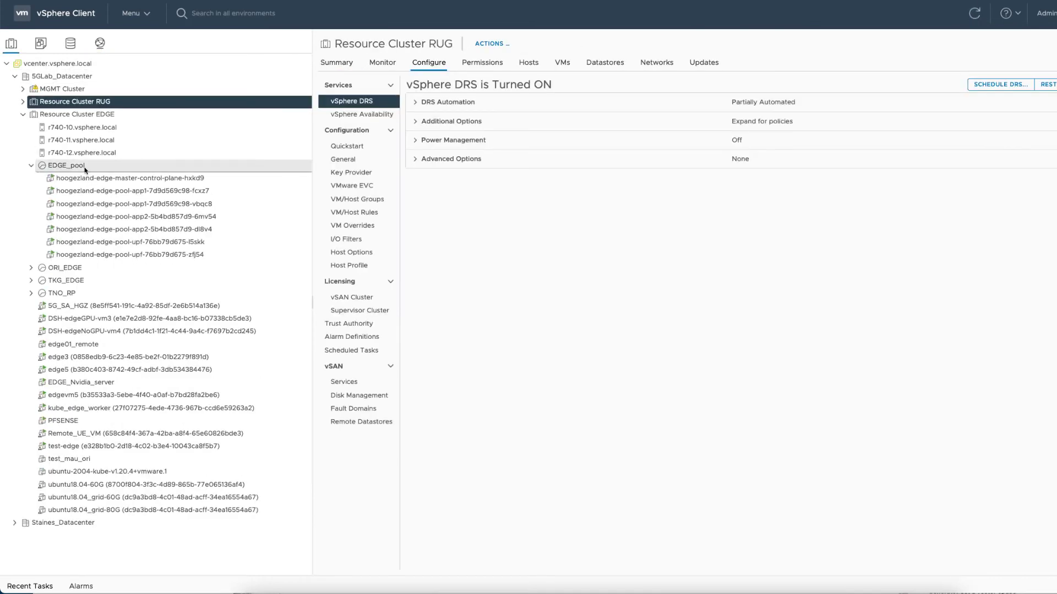
click(139, 179)
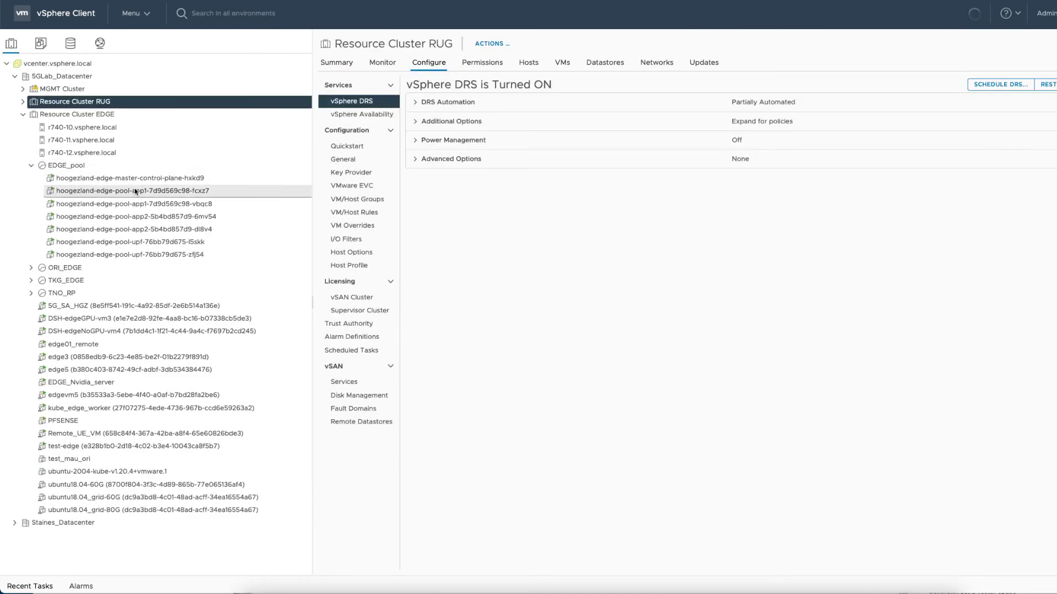
key(Down)
key(Down)
key(Down)
key(Down)
key(Down)
key(Down)
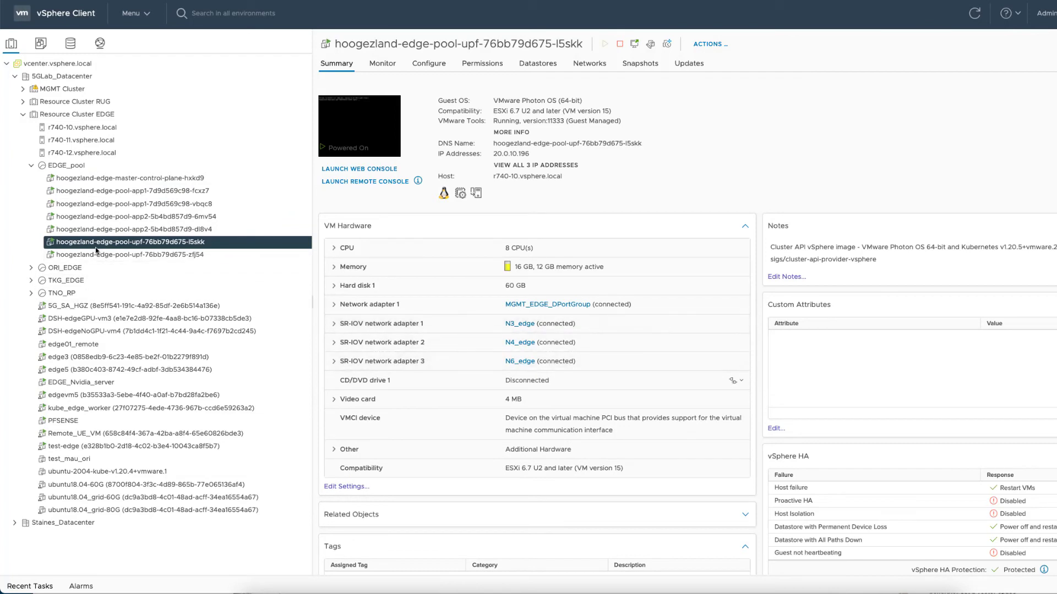
key(Down)
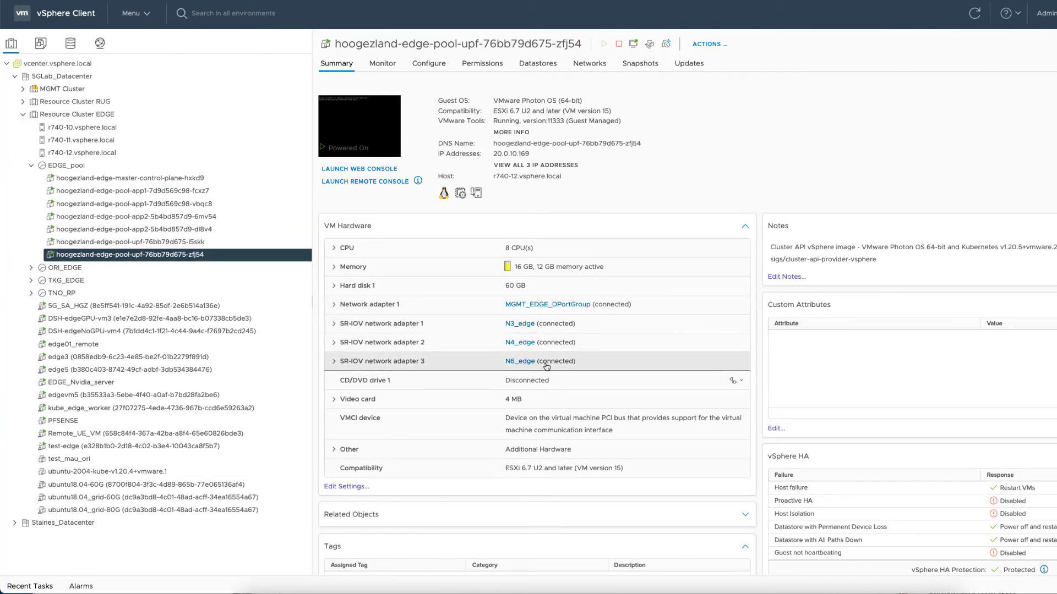